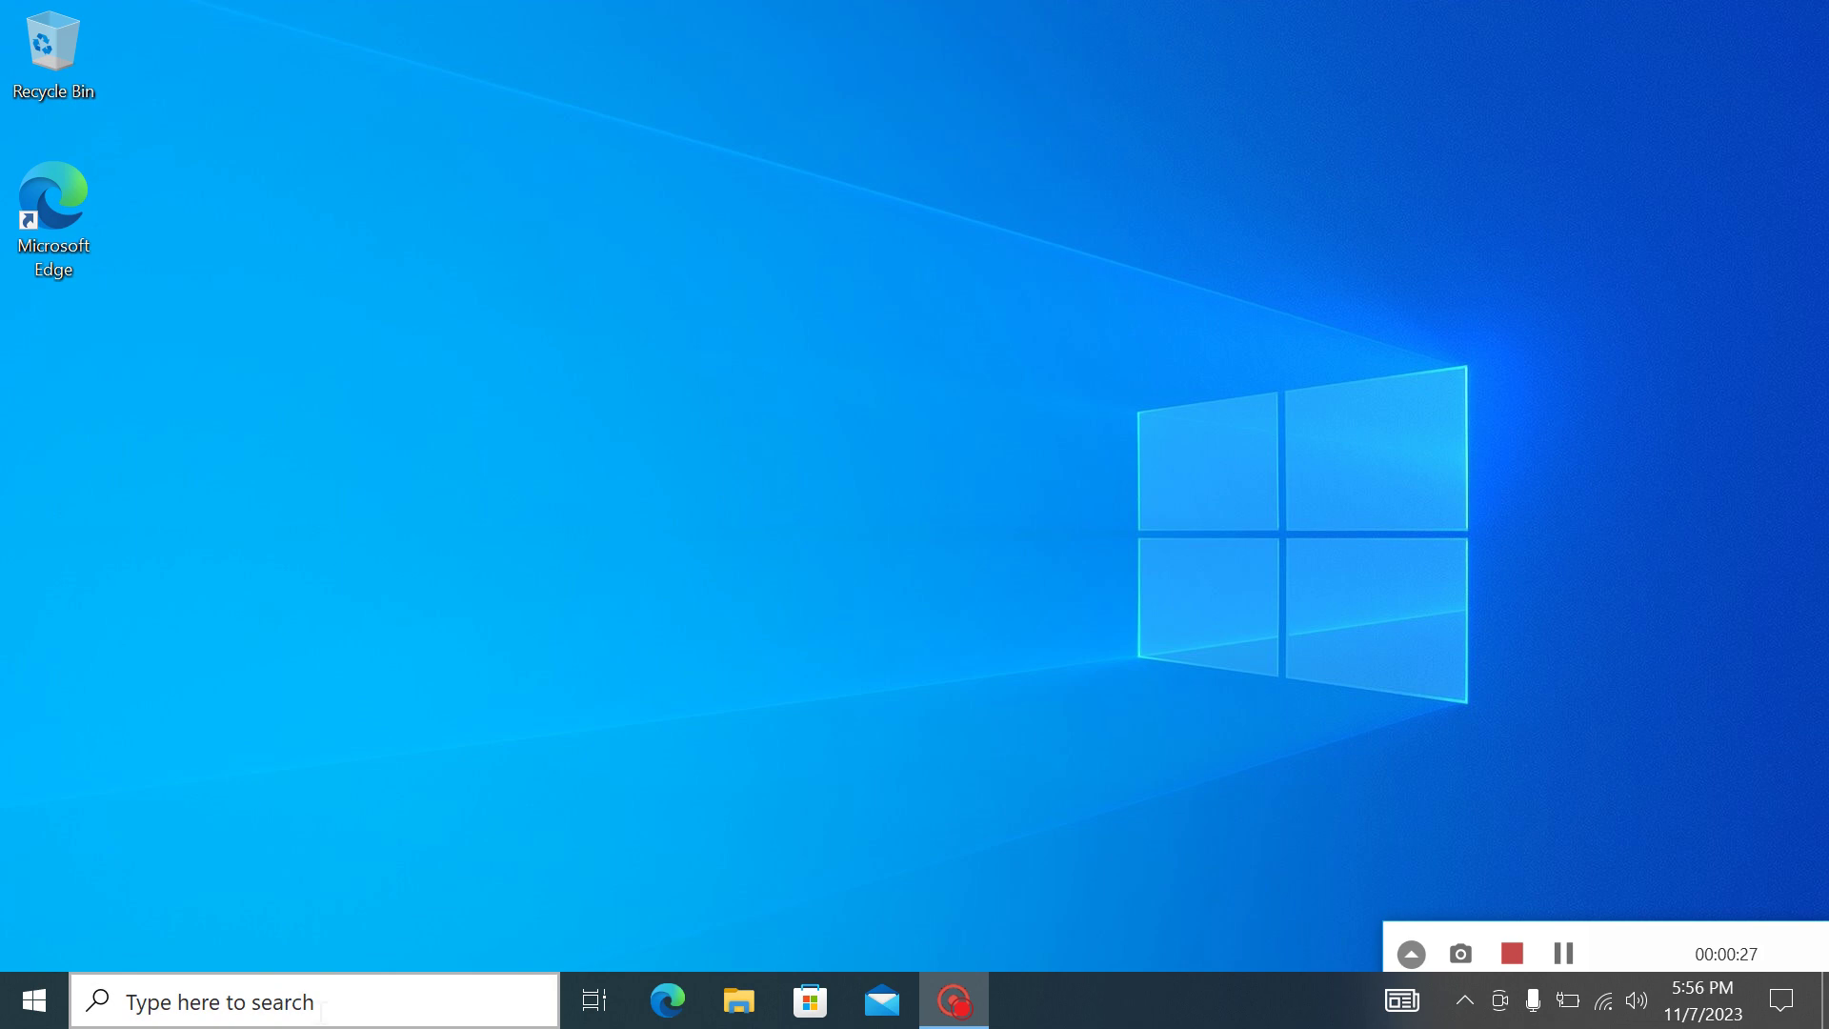
- Launch the Settings app from the Start menu after searching for 'set'
{"action": "left_click", "coordinate": [326, 1002]}
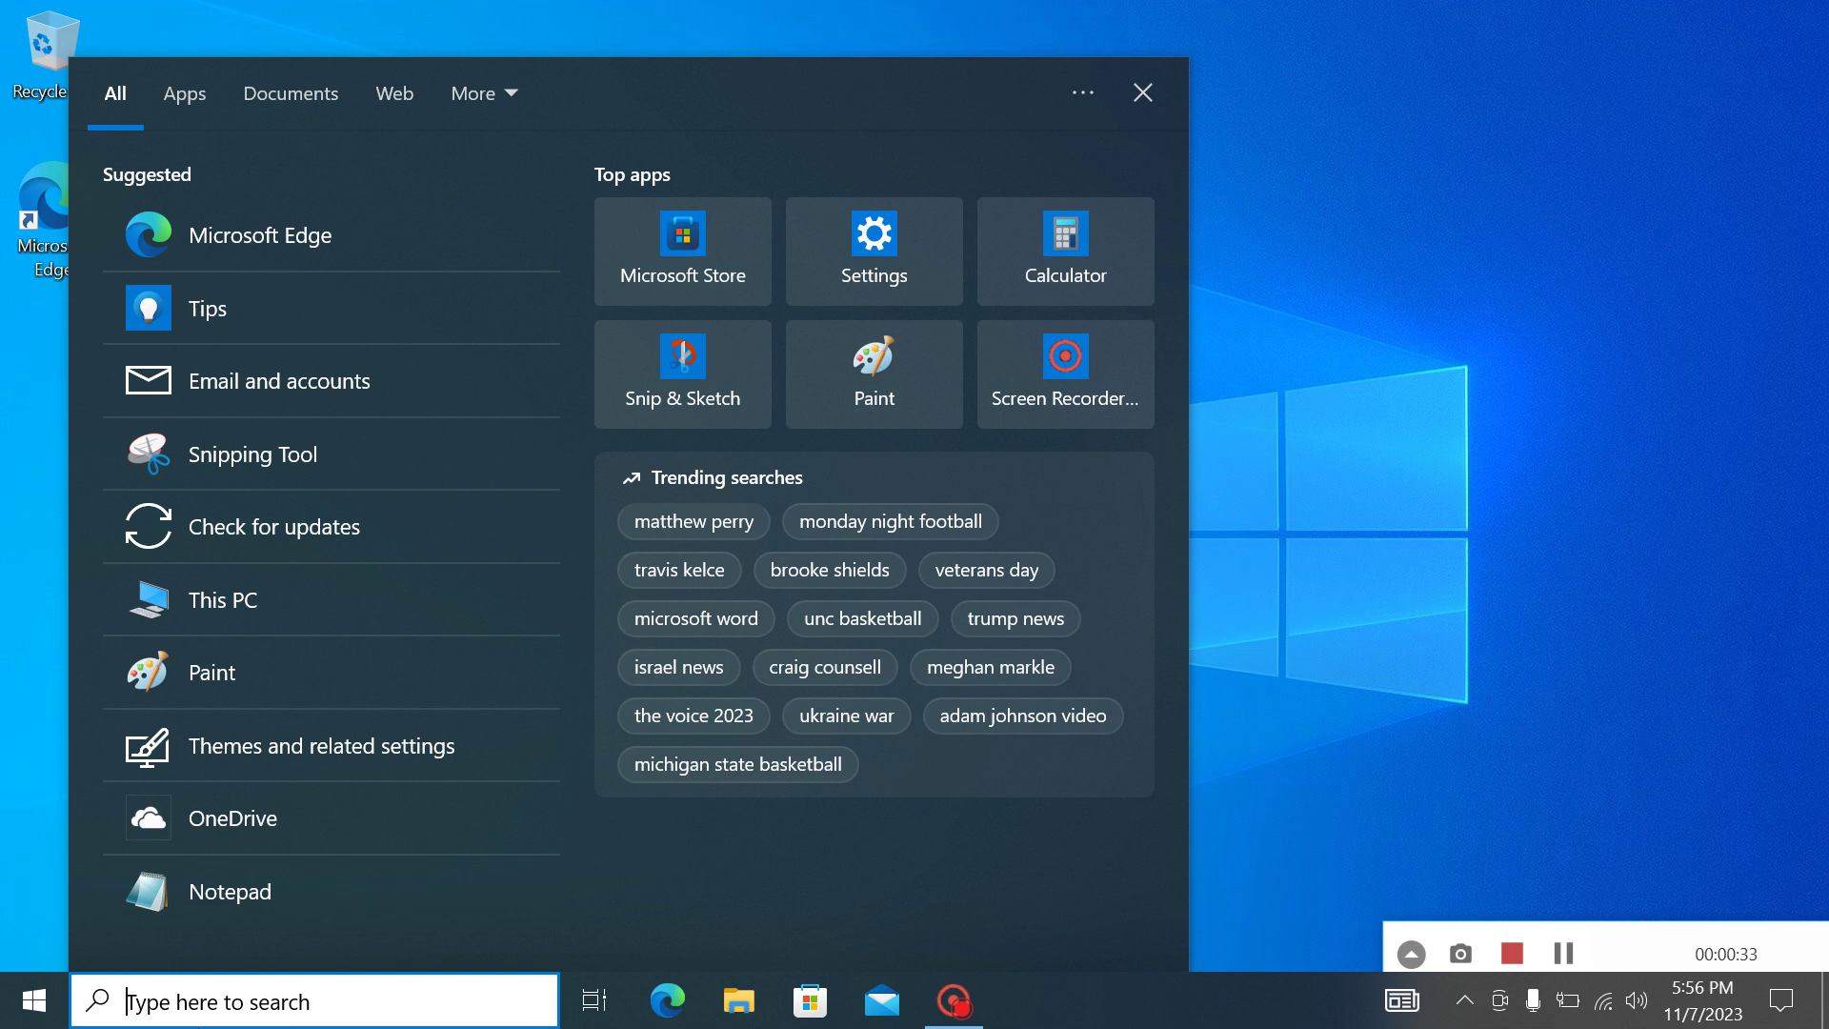
{"action": "type", "text": "set"}
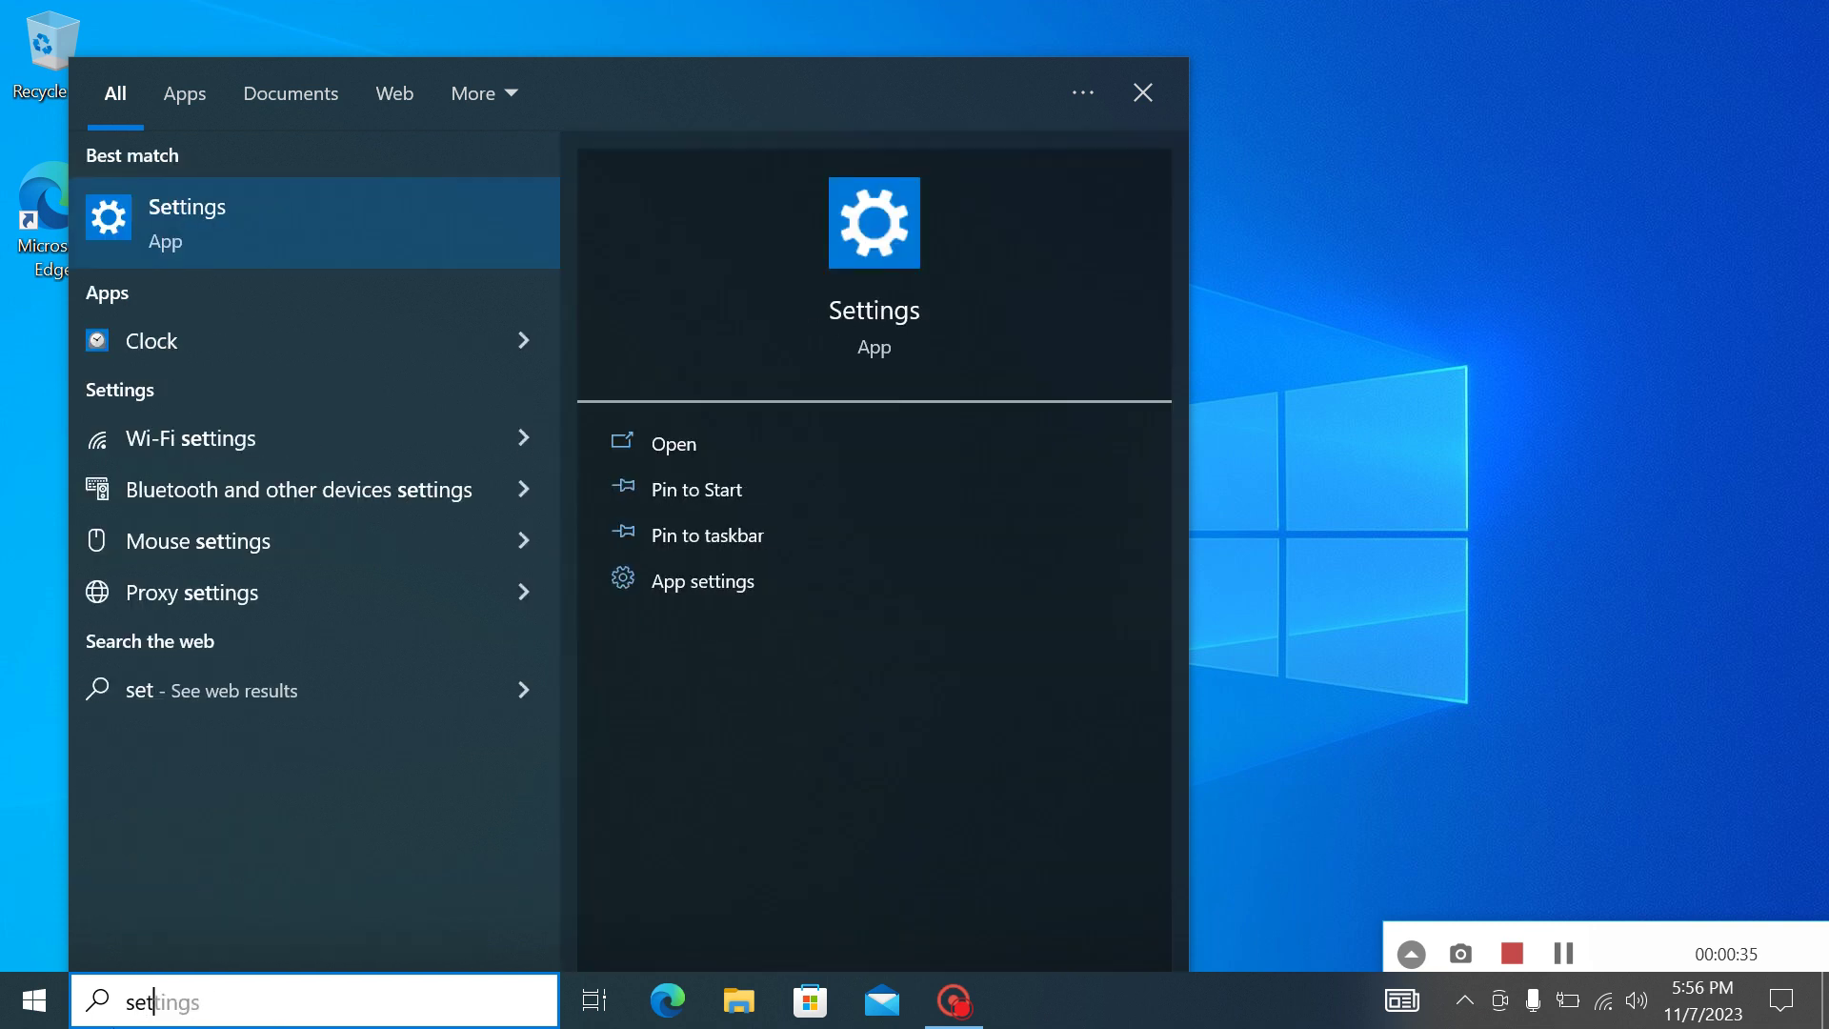
{"action": "left_click", "coordinate": [36, 1001]}
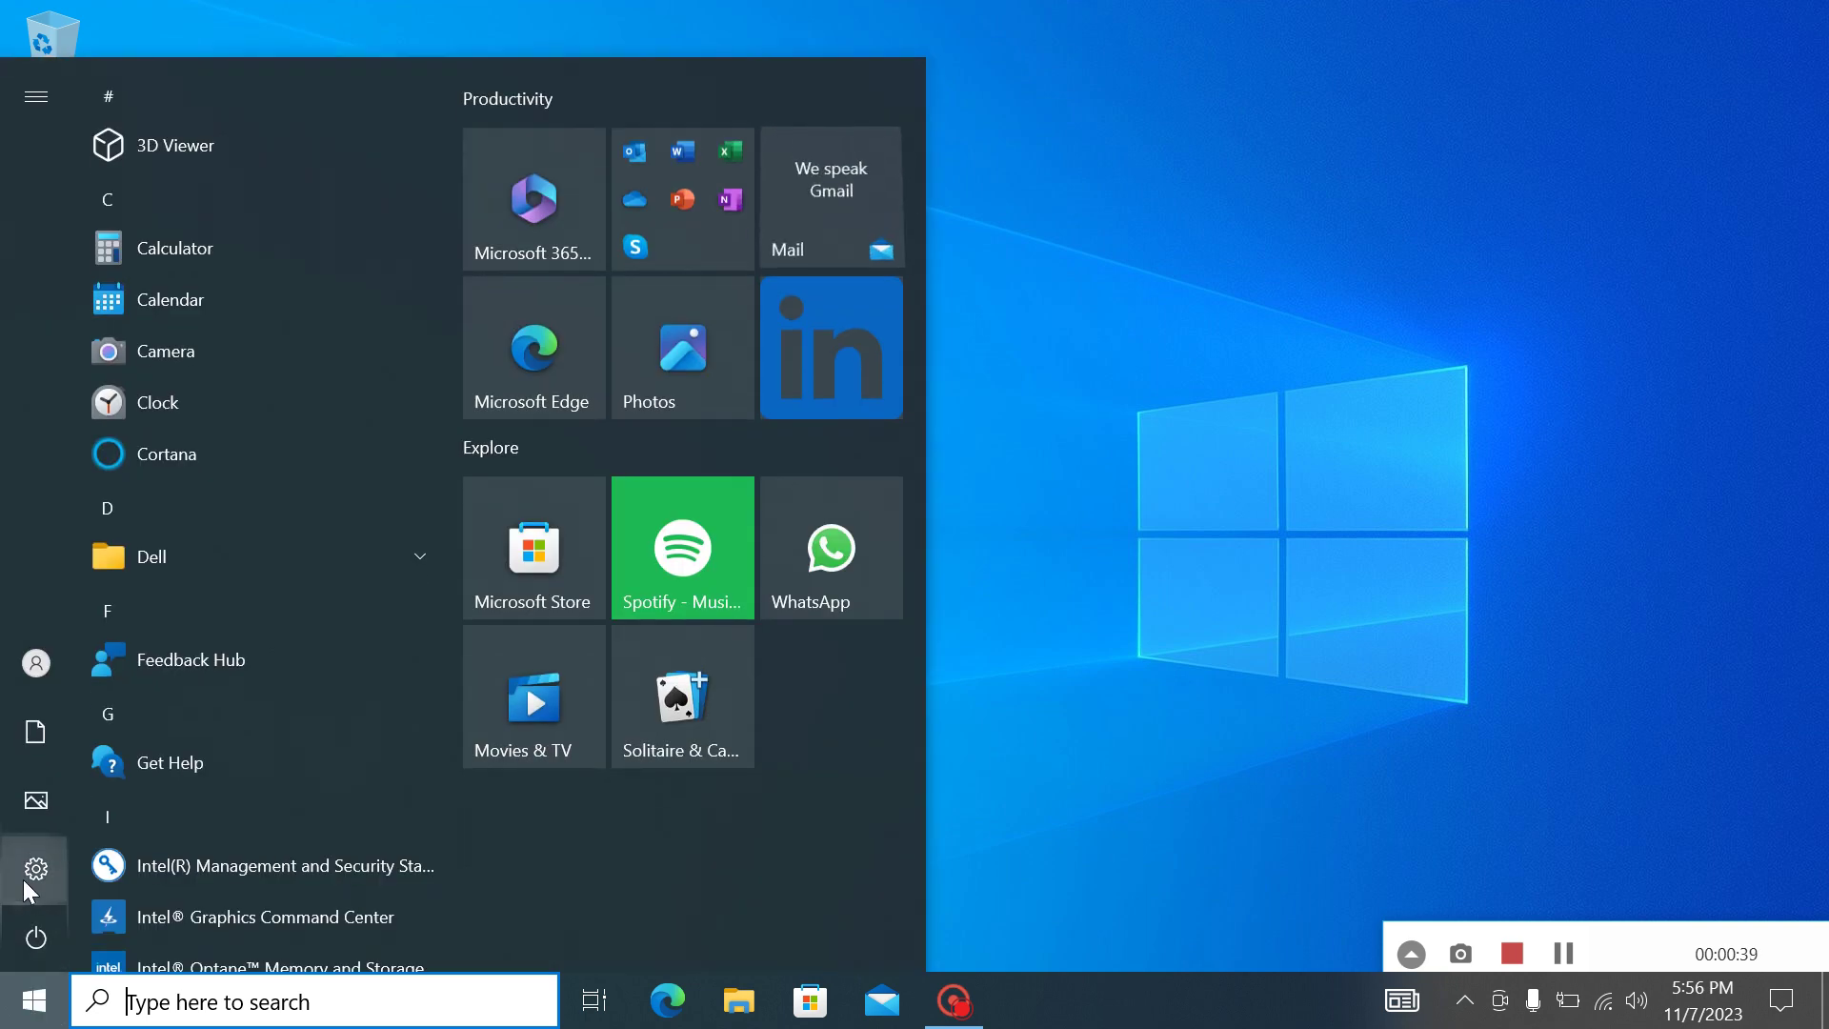
{"action": "left_click", "coordinate": [35, 868]}
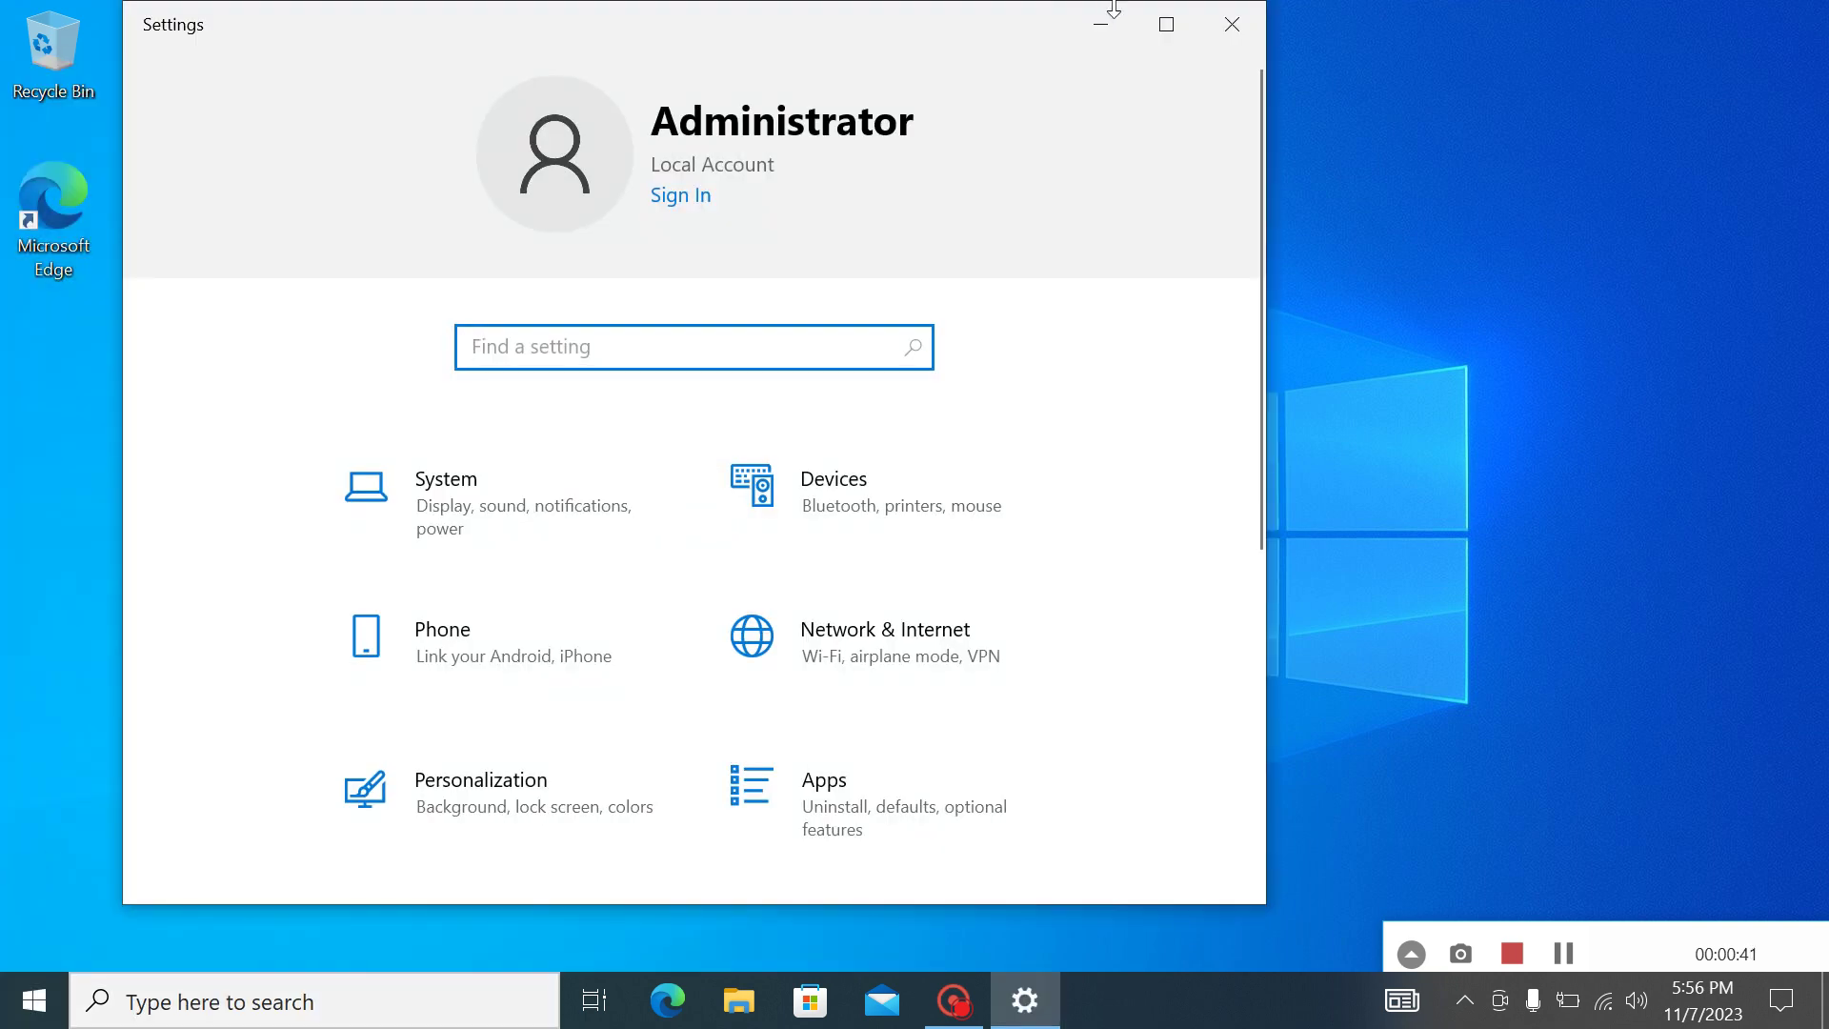
- Maximize Settings and set the Personalization background type to Picture
{"action": "left_click", "coordinate": [1164, 24]}
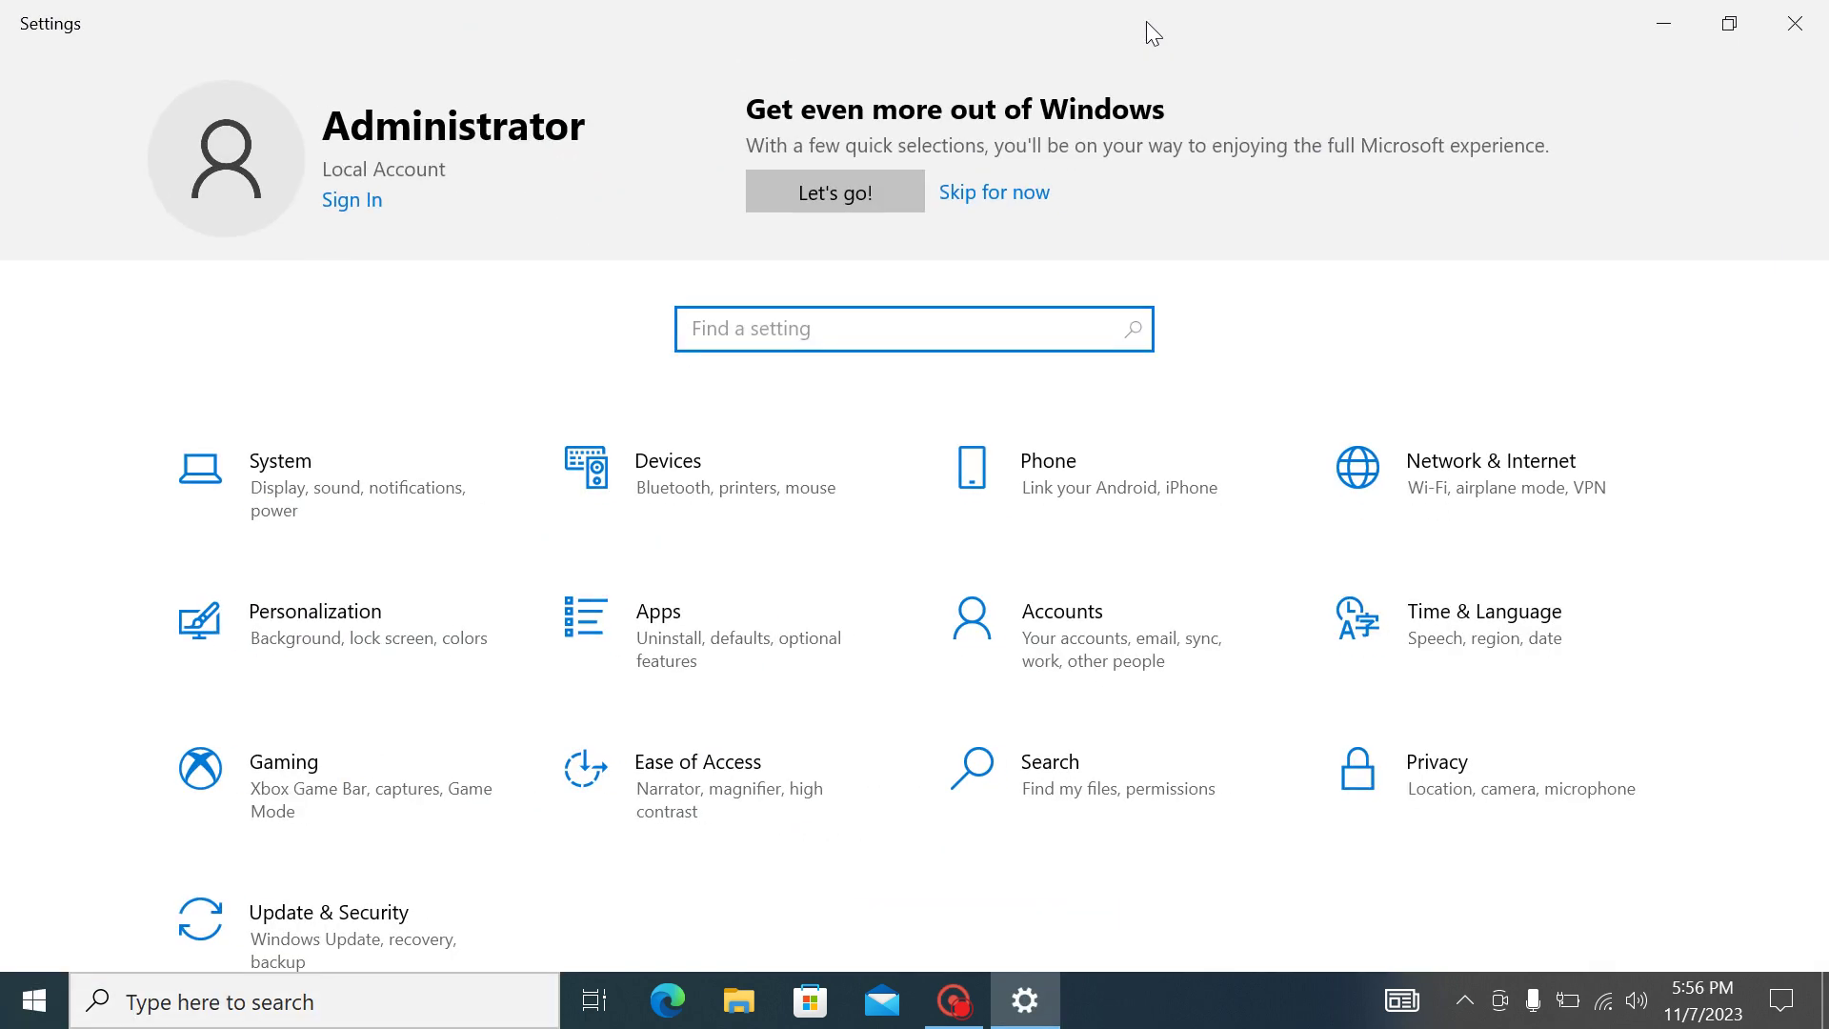
{"action": "left_click", "coordinate": [307, 658]}
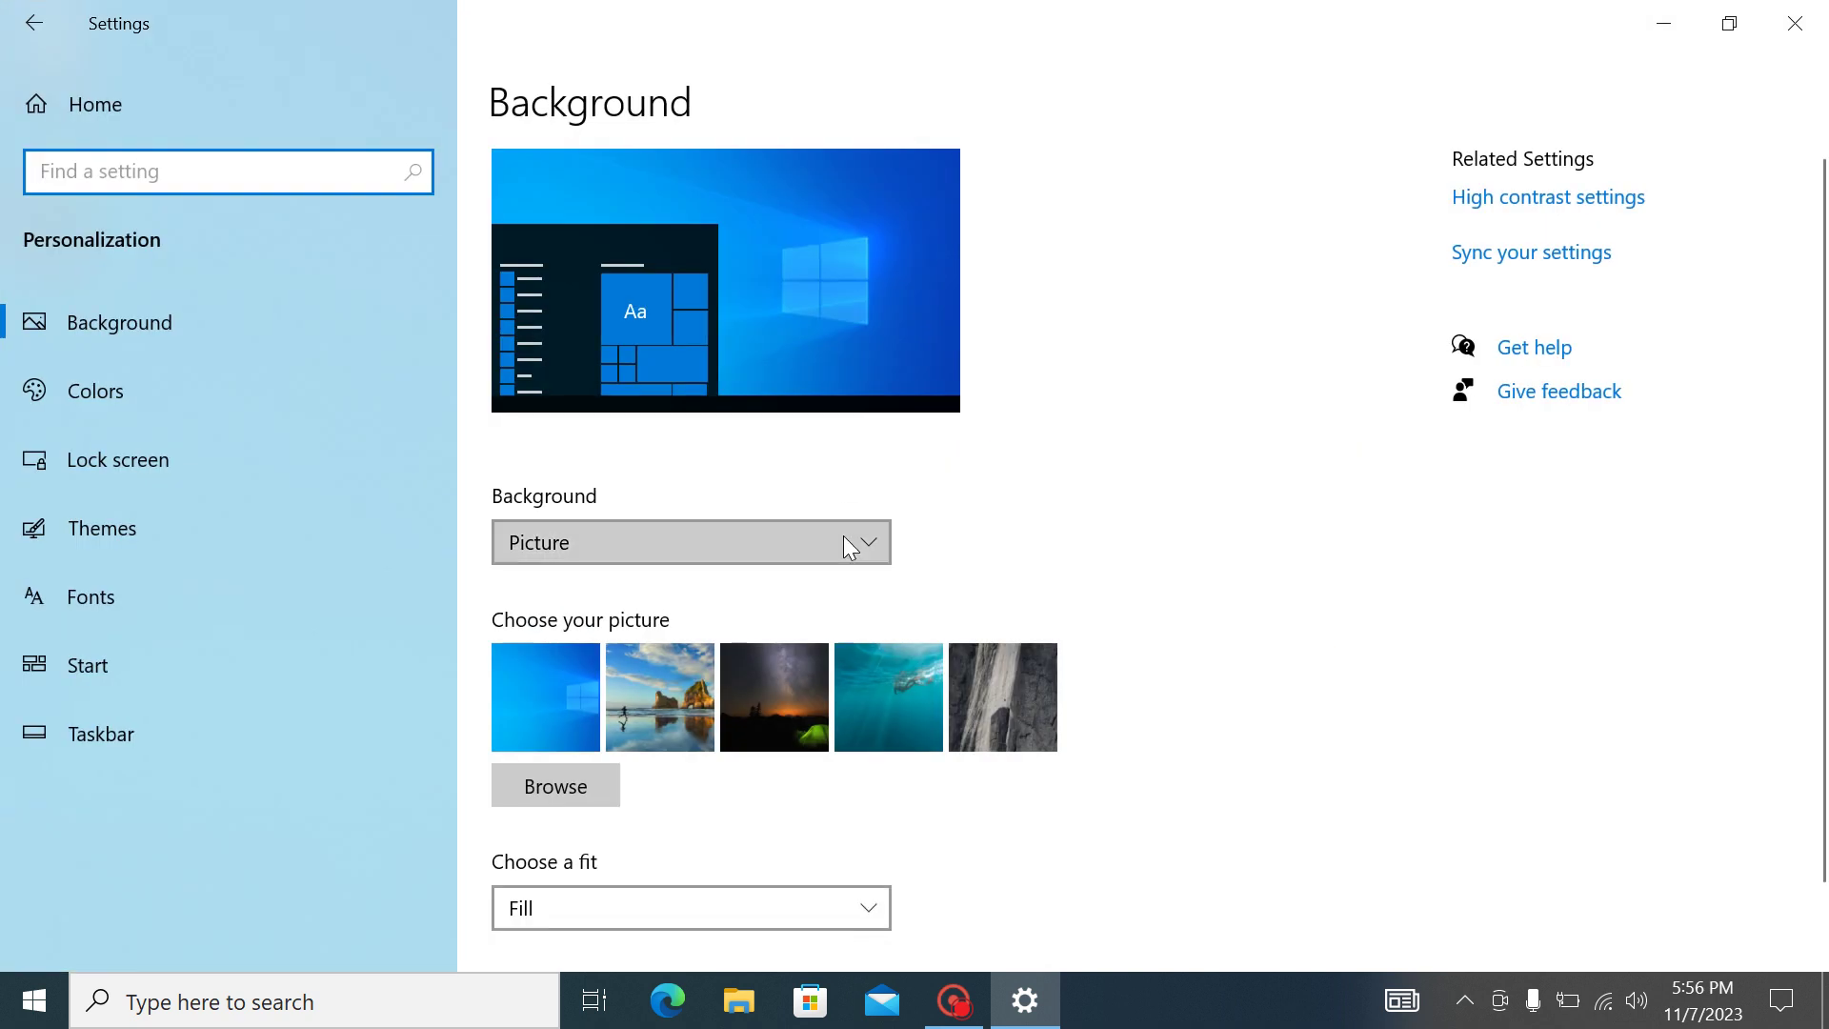
{"action": "left_click", "coordinate": [843, 540]}
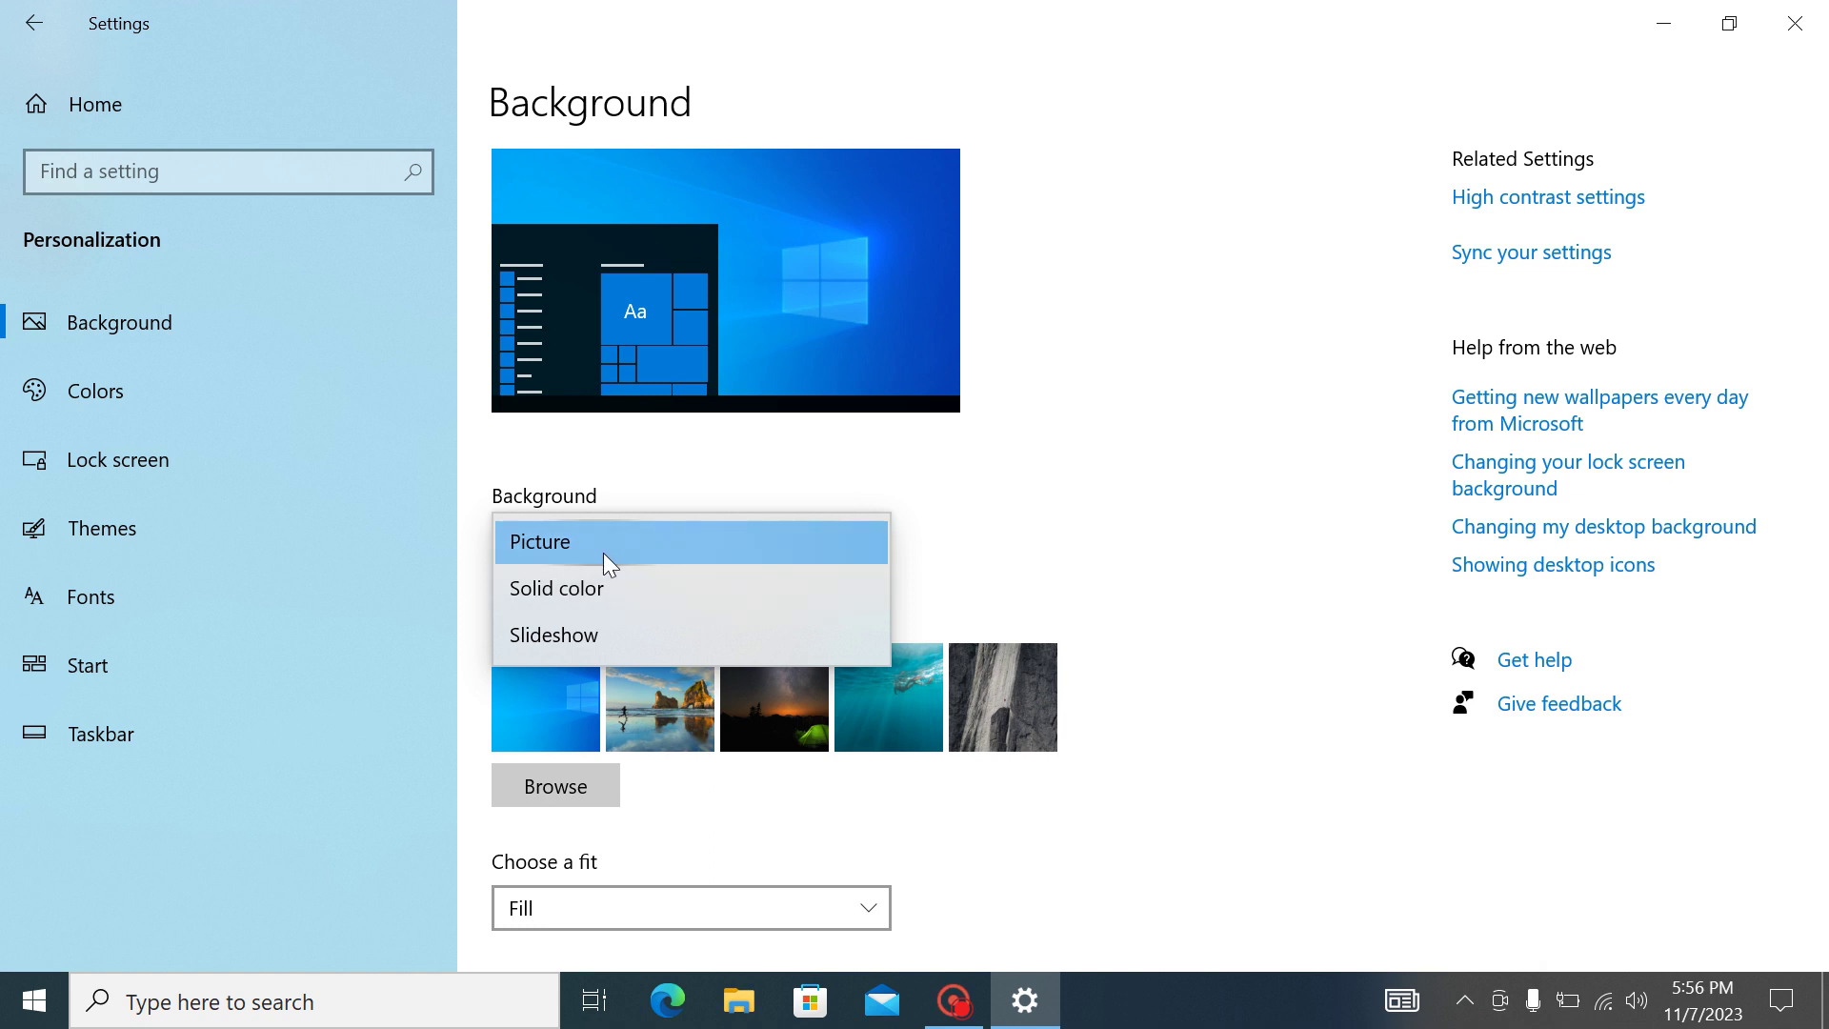
{"action": "left_click", "coordinate": [603, 553]}
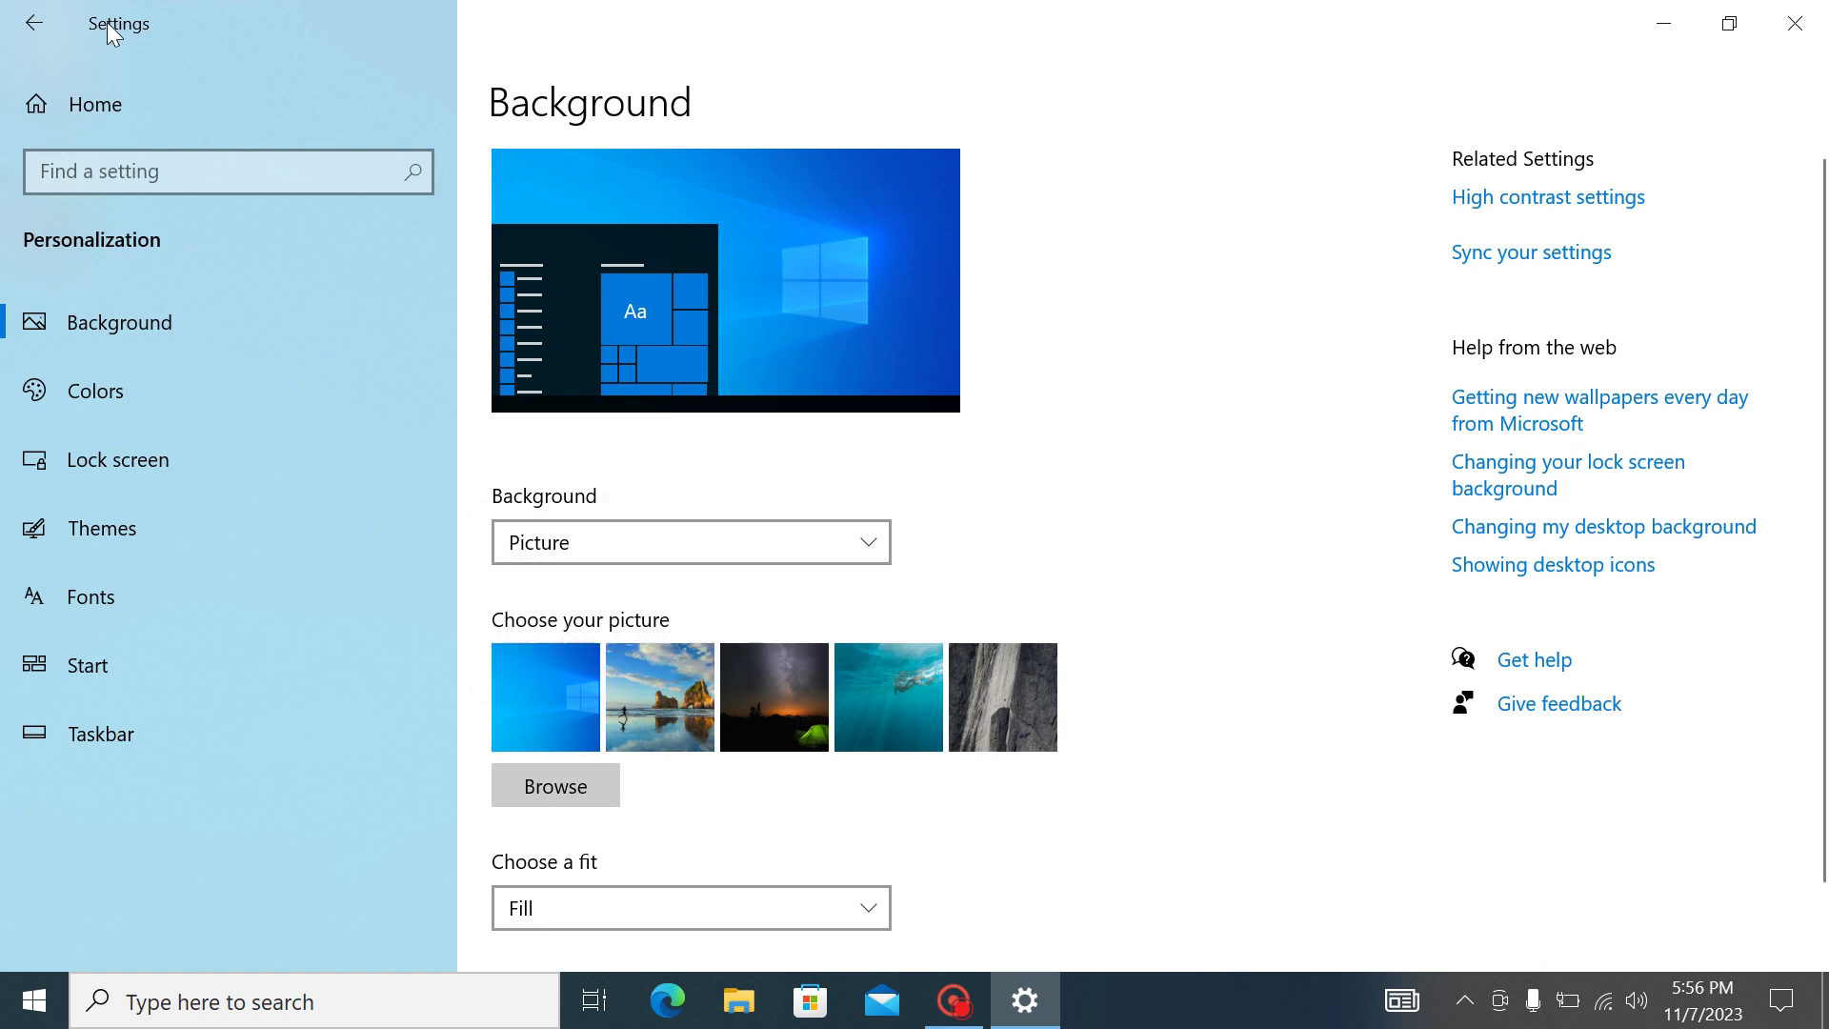
- Uncheck 'Get tips, tricks, and suggestions as you use Windows' under System > Notifications & actions
{"action": "left_click", "coordinate": [34, 23]}
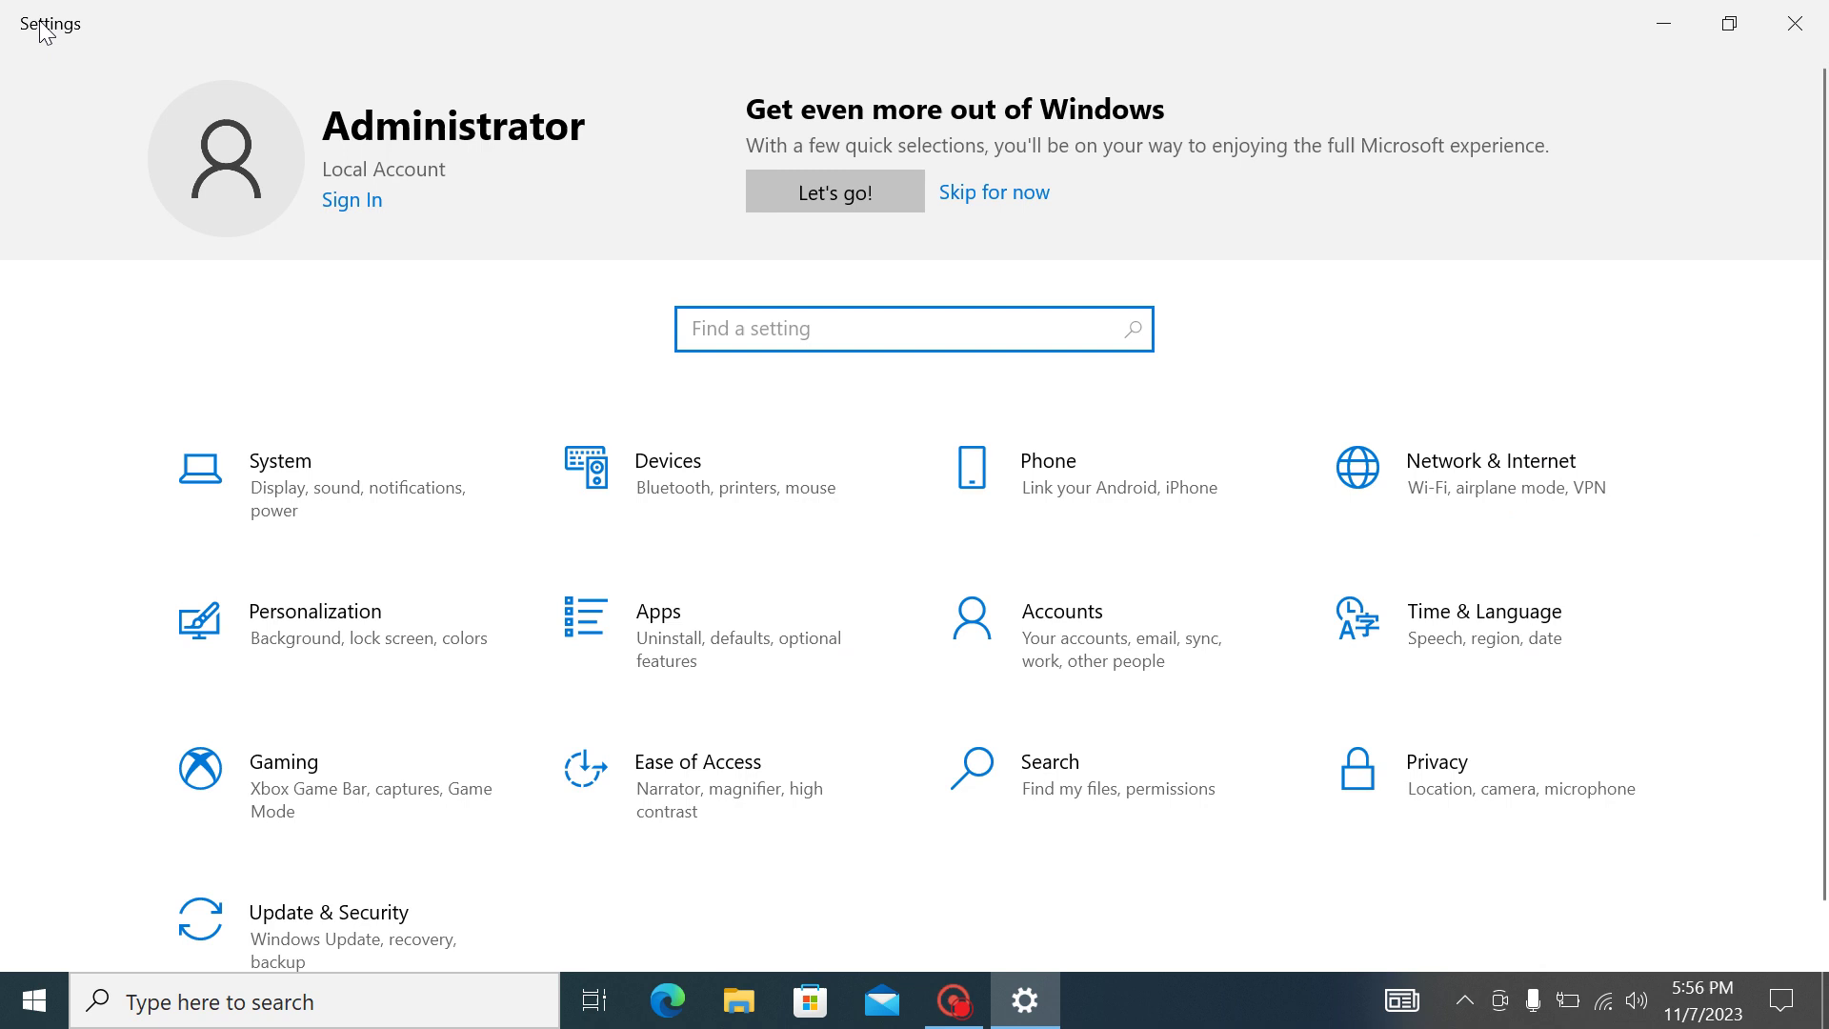
{"action": "left_click", "coordinate": [305, 467]}
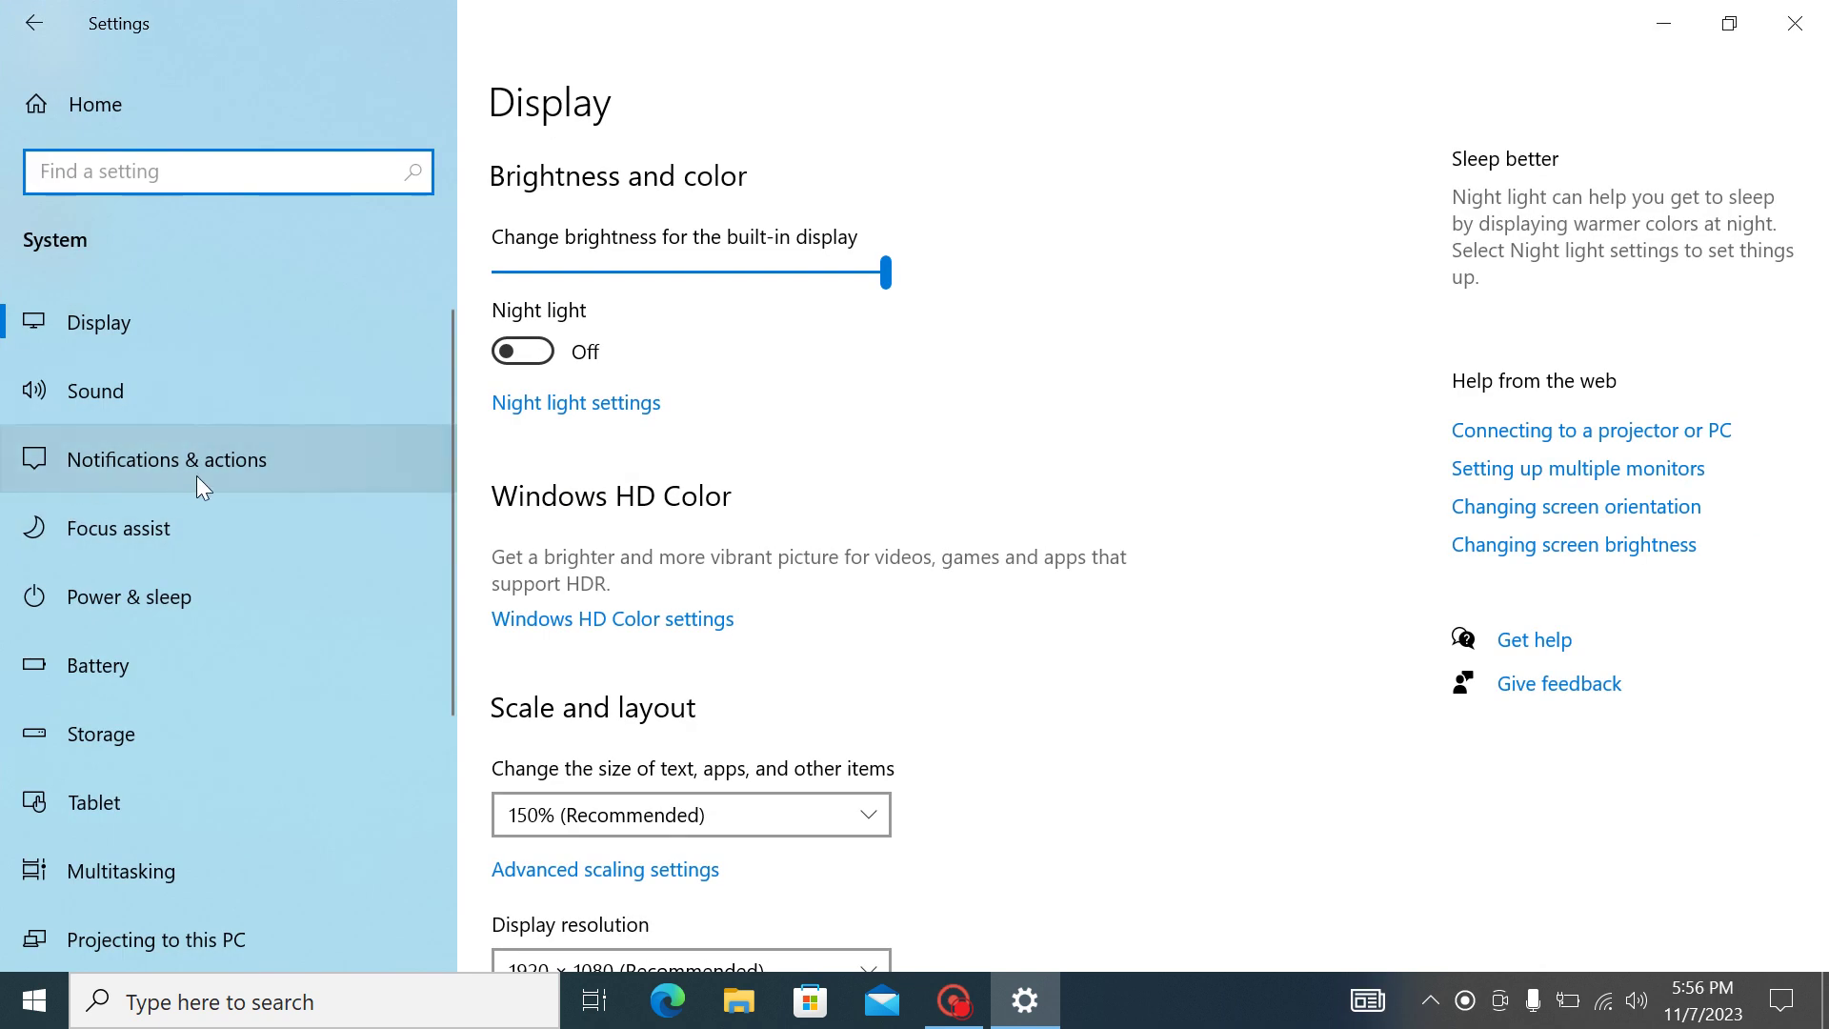
{"action": "left_click", "coordinate": [236, 466]}
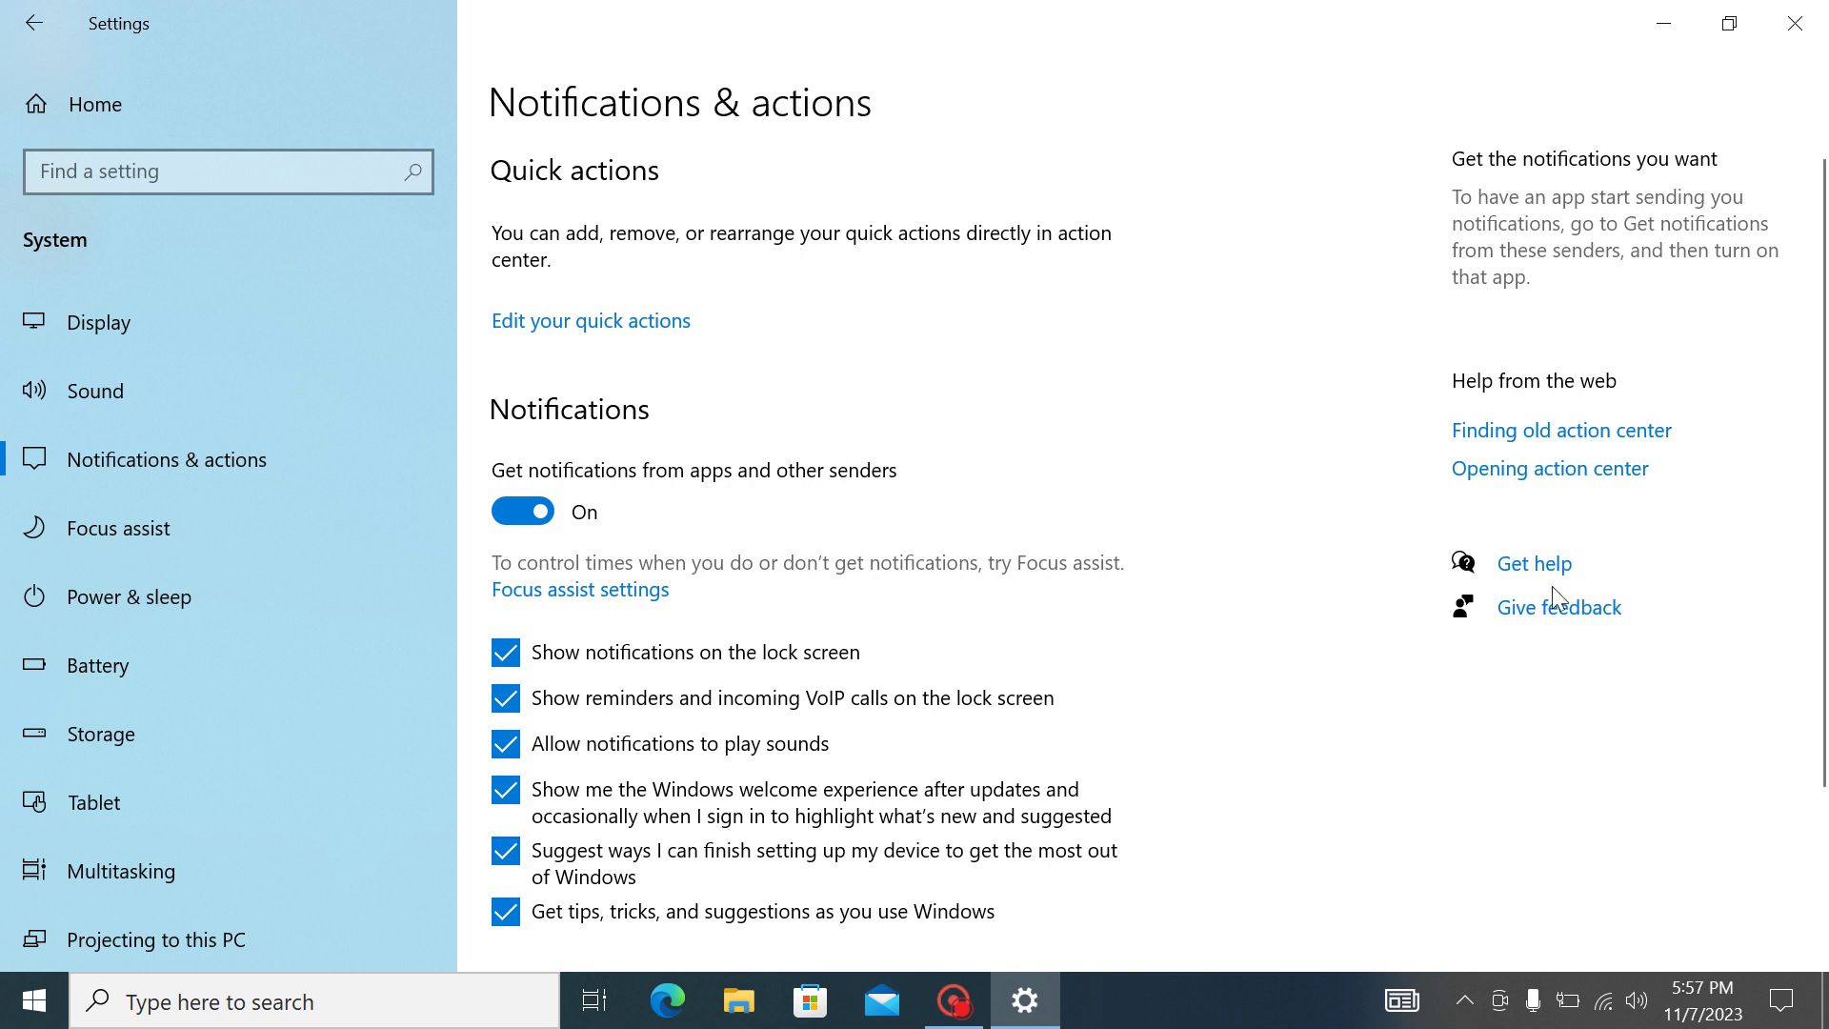
{"action": "scroll", "coordinate": [1707, 367], "scroll_direction": "down", "scroll_amount": 2}
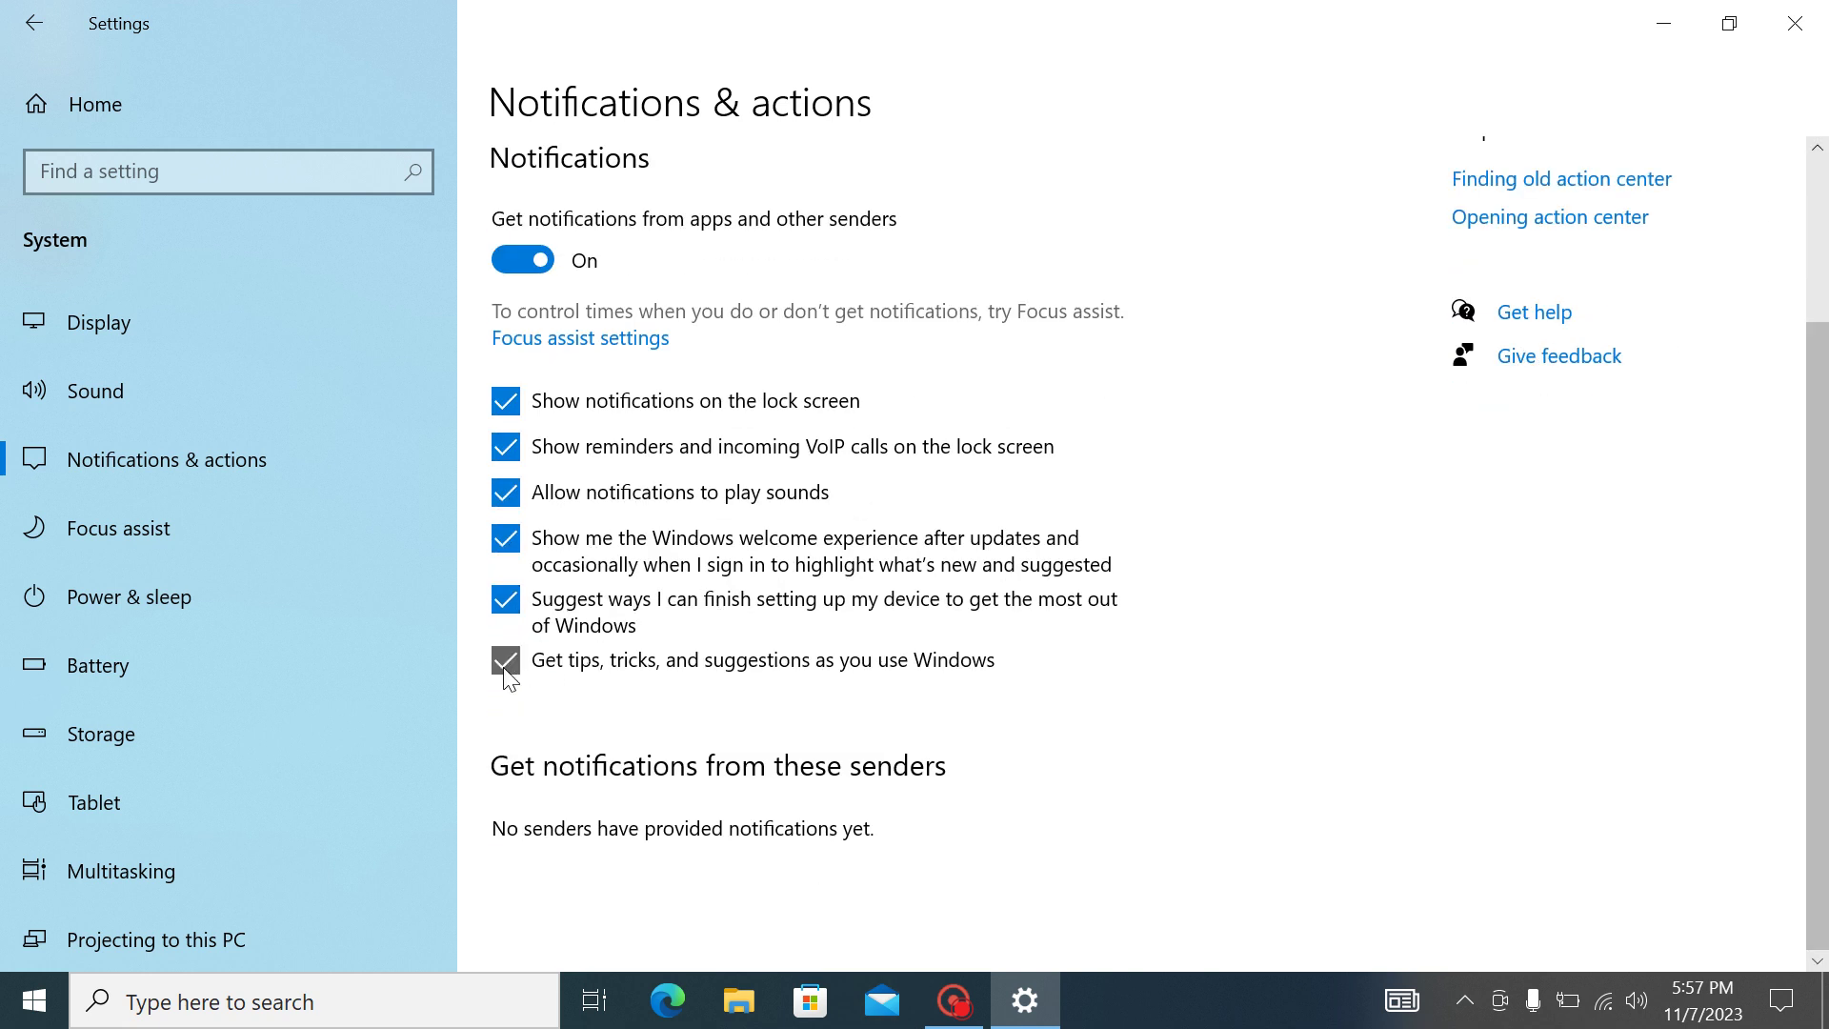
{"action": "left_click", "coordinate": [505, 660]}
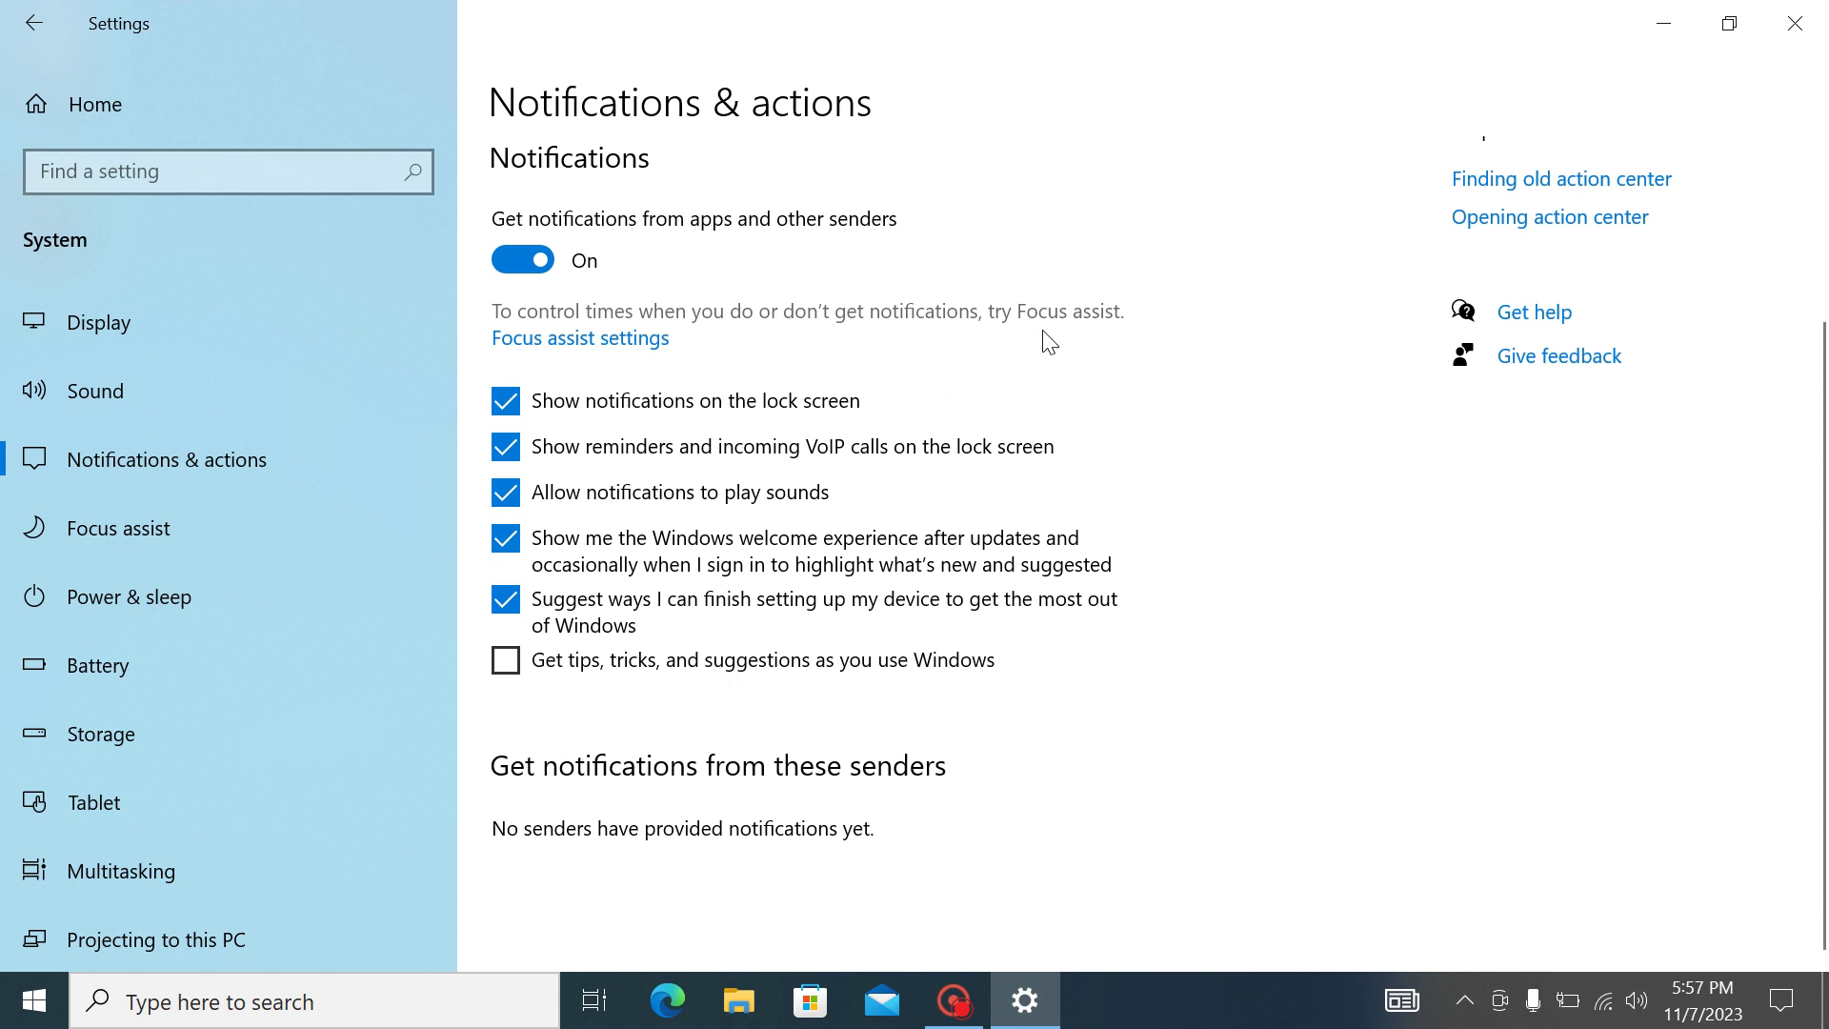
- Close the Settings window to show the plain desktop
{"action": "left_click", "coordinate": [1802, 30]}
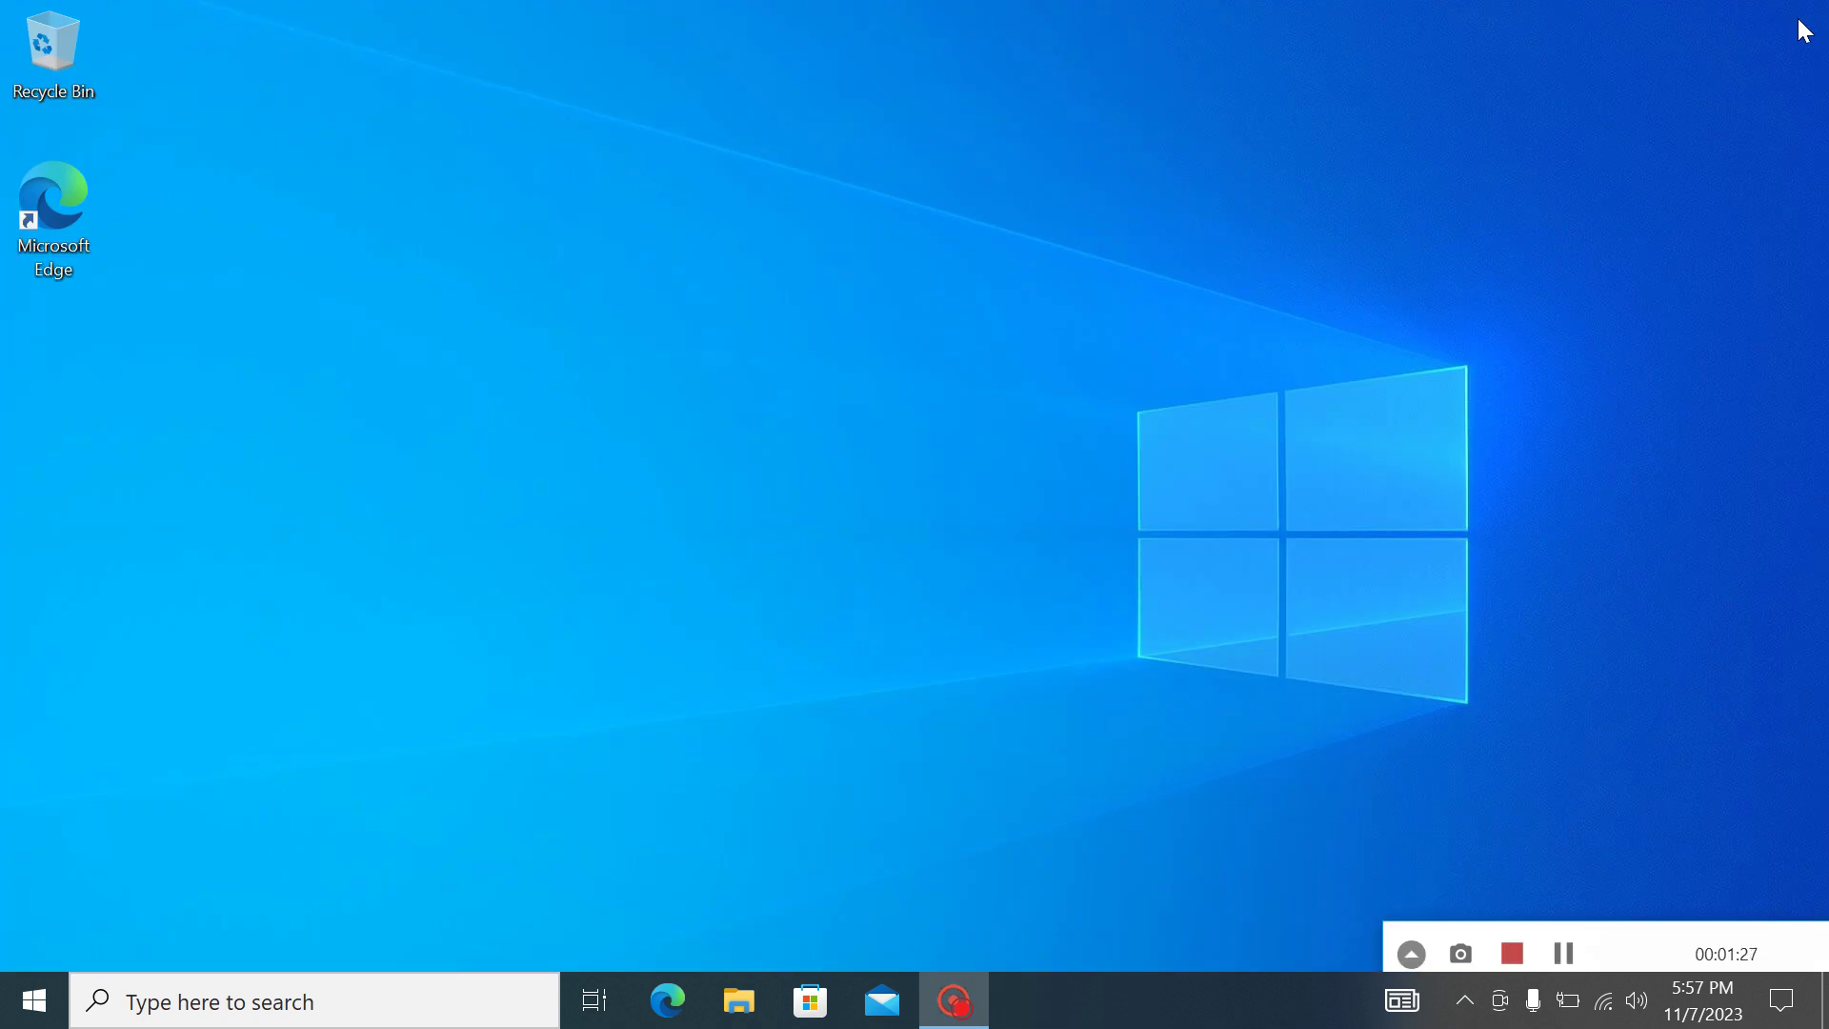